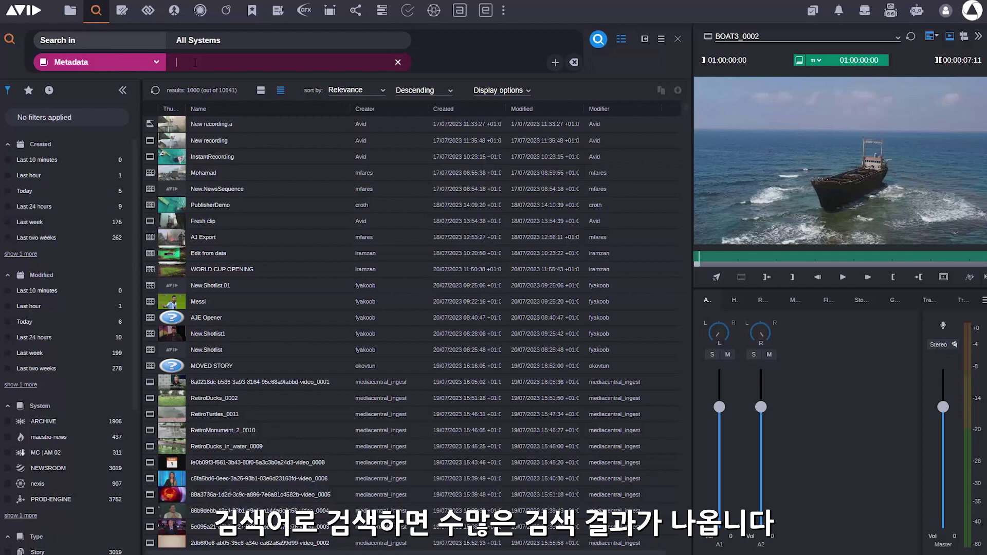
pyautogui.write('mountains')
# Run a metadata search for 'mountains' across all systems, returning 55 assets.
pyautogui.press('Return')
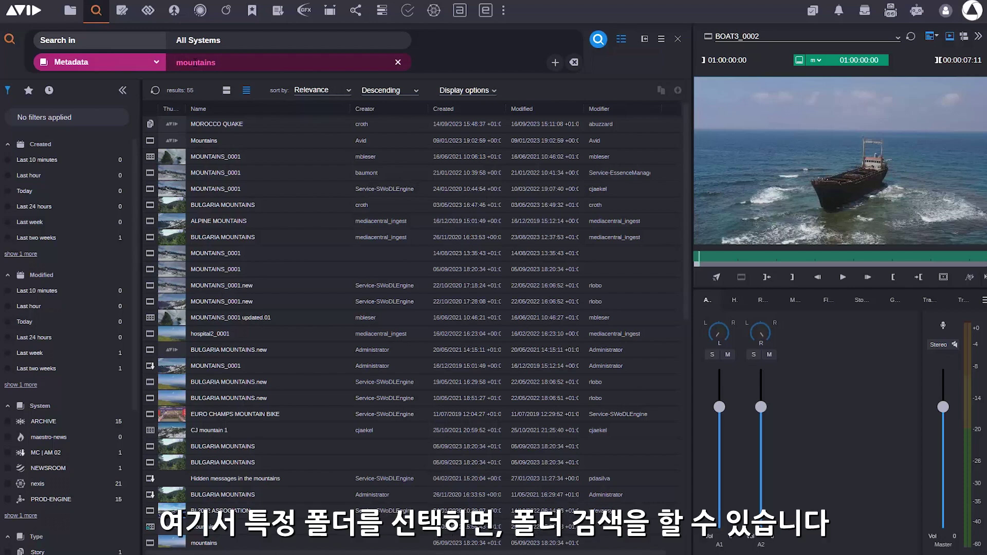
pyautogui.click(187, 42)
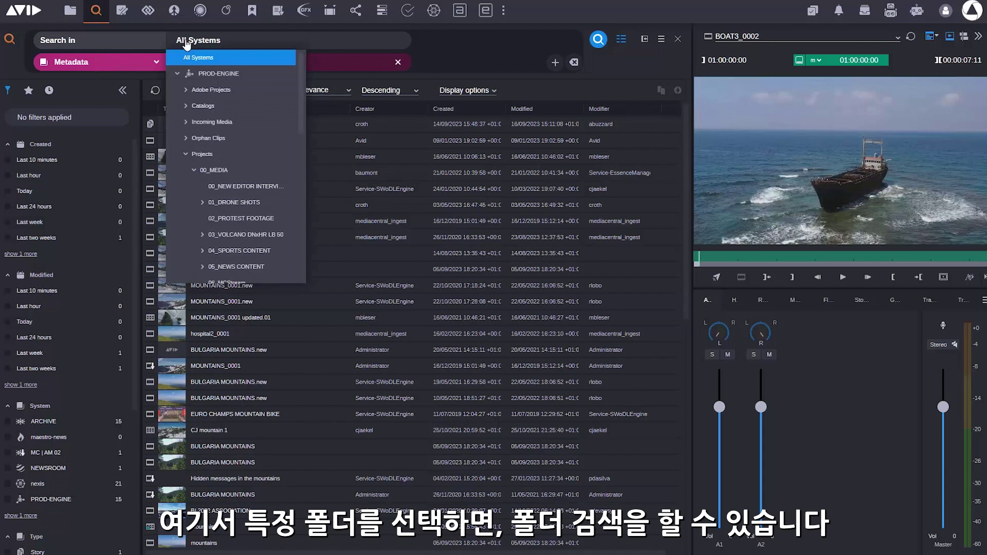
# Rerun the 'mountains' search in PROD-ENGINE > Projects > 00_MEDIA > 01_DRONE SHOTS, leaving 2 assets.
pyautogui.click(244, 205)
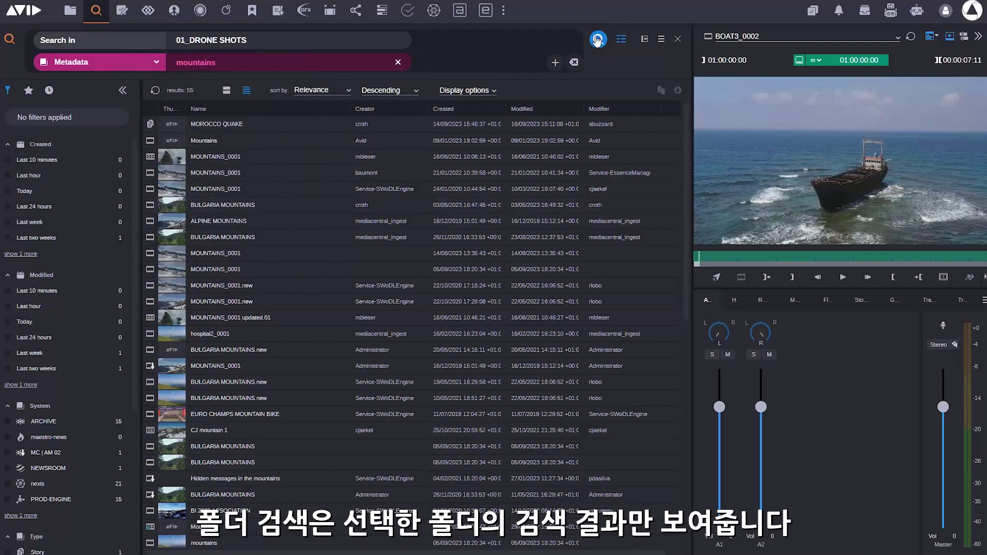
pyautogui.click(598, 40)
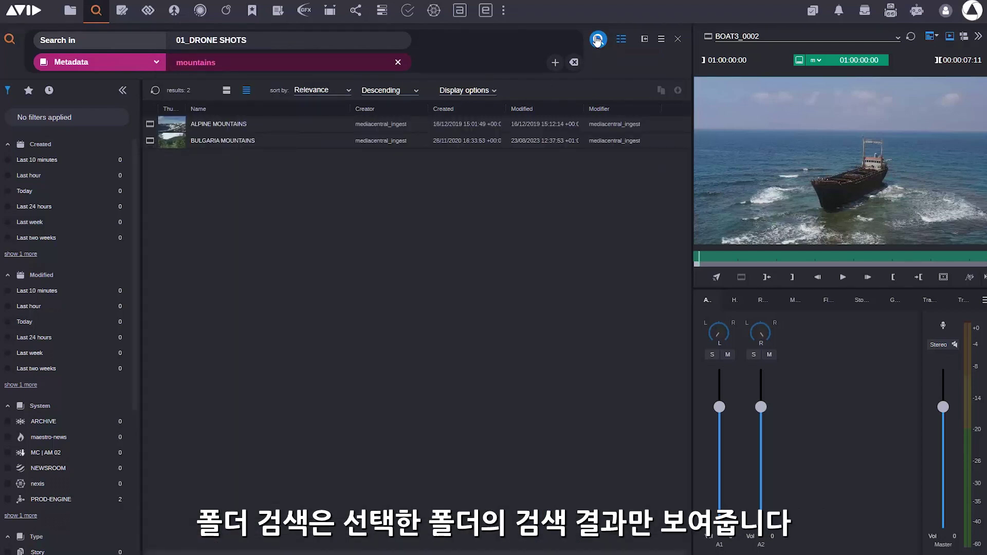